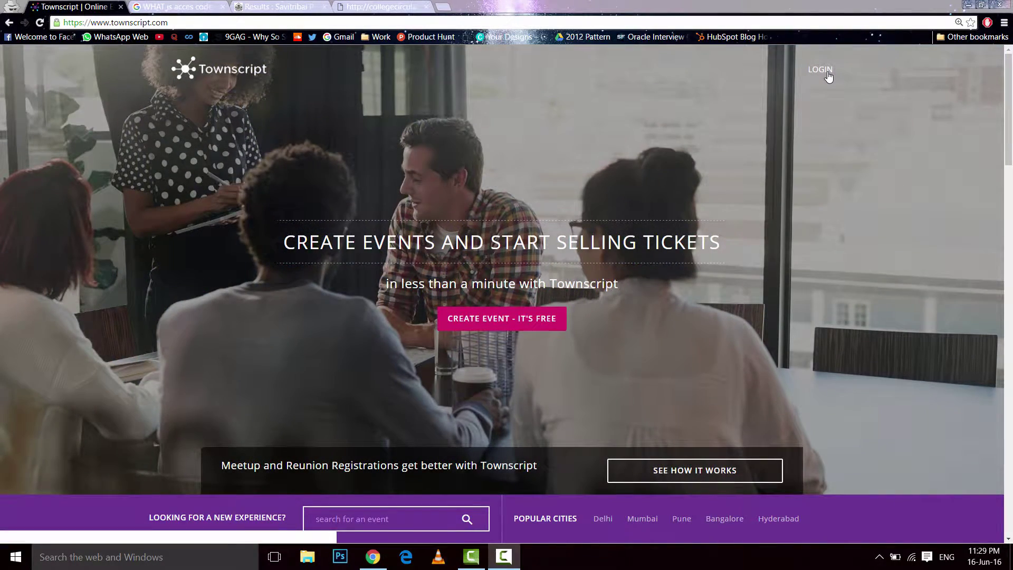
# - Log in to Townscript with Google to reach the dashboard with Test Marathon and Test Concert
pyautogui.click(828, 73)
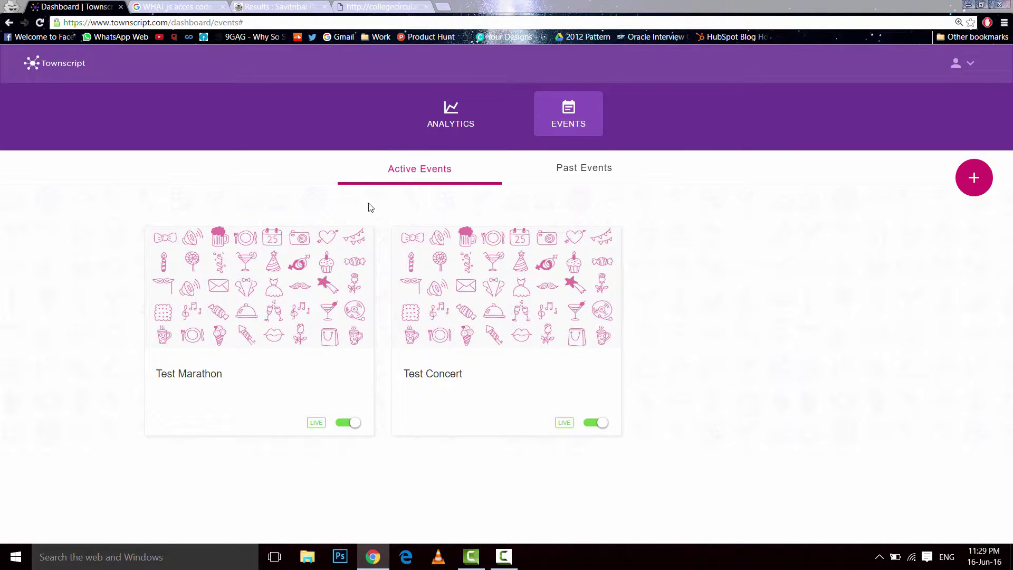
# - Open the Test Marathon event and go to its Discounts list showing the 50OFF code
pyautogui.click(269, 318)
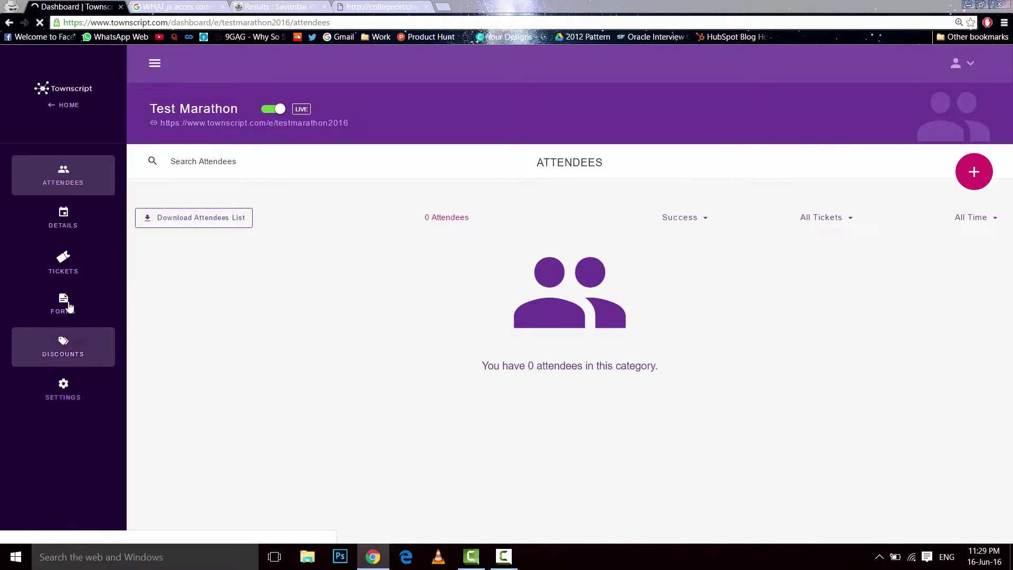
pyautogui.click(110, 113)
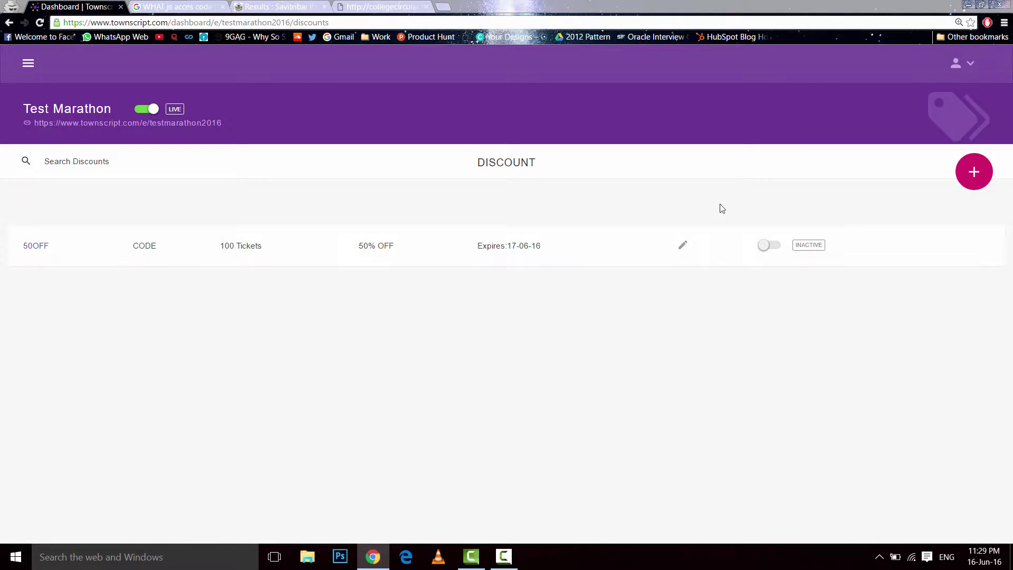
# - Start a new code discount with a 40% discount amount
pyautogui.click(974, 174)
pyautogui.scroll(-1, 672, 219)
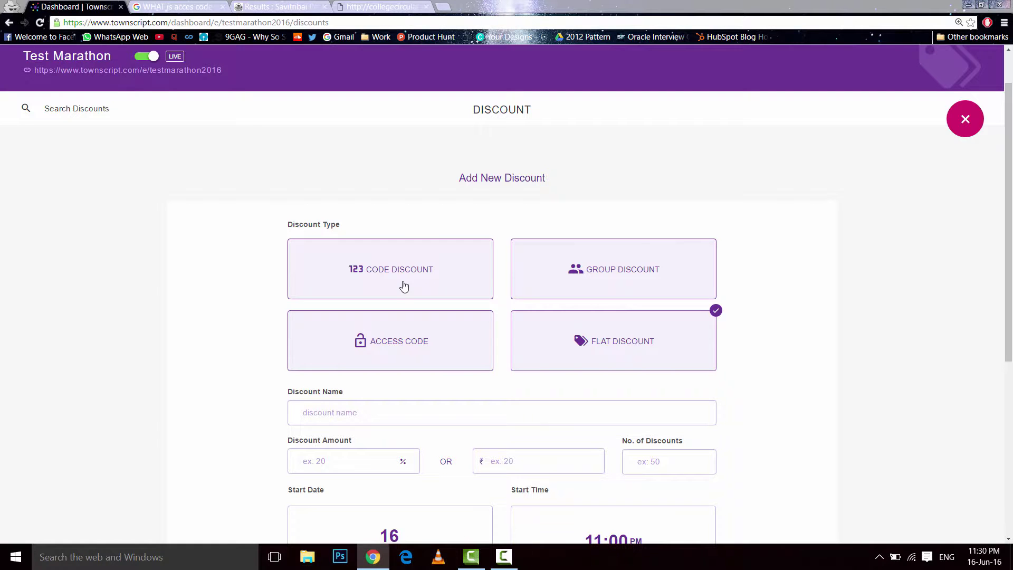
pyautogui.scroll(-2, 404, 286)
pyautogui.click(423, 174)
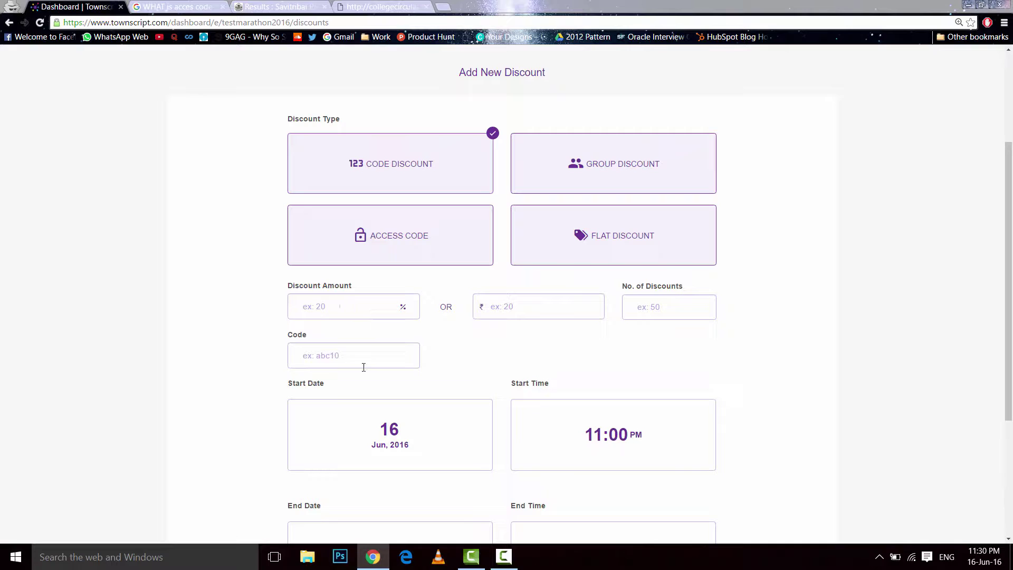
pyautogui.click(343, 307)
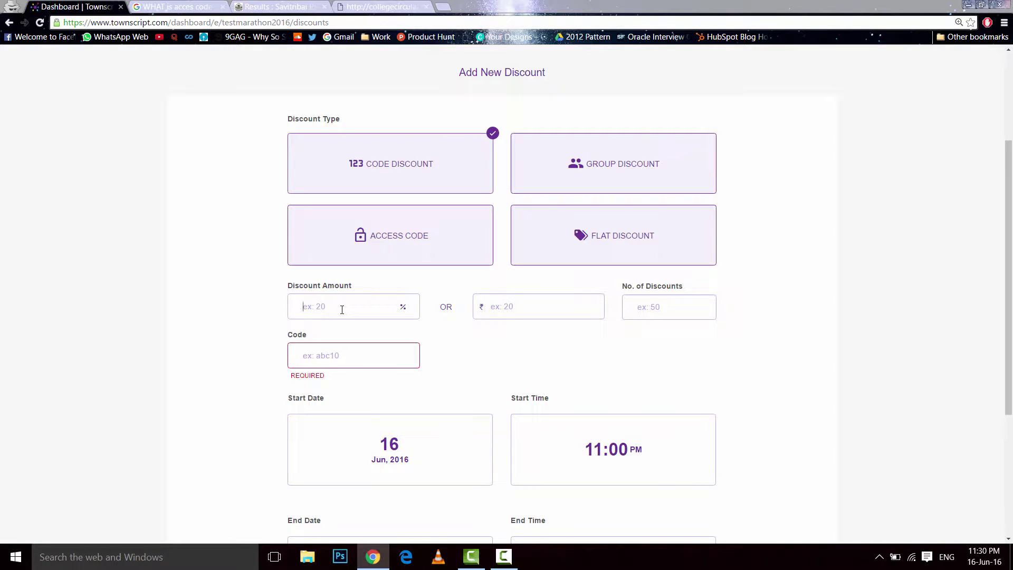
pyautogui.write('40')
pyautogui.moveTo(342, 306); pyautogui.dragTo(280, 315)
pyautogui.click(520, 307)
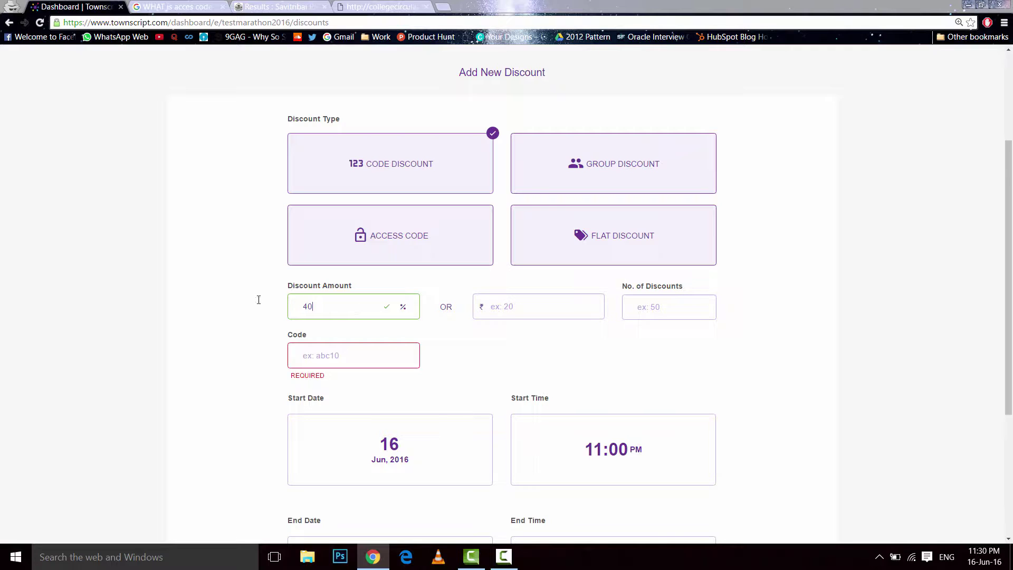
# - Set 50 discounts, code 40OFF, and end date 18 Jun 2016
pyautogui.click(687, 308)
pyautogui.write('50')
pyautogui.click(624, 365)
pyautogui.write('40OFF')
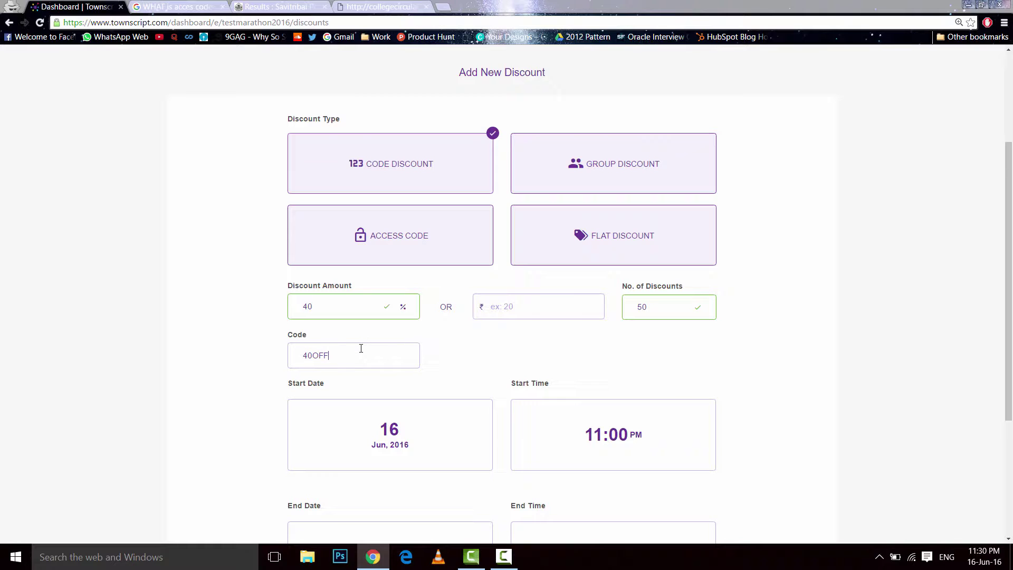
pyautogui.scroll(-3, 287, 430)
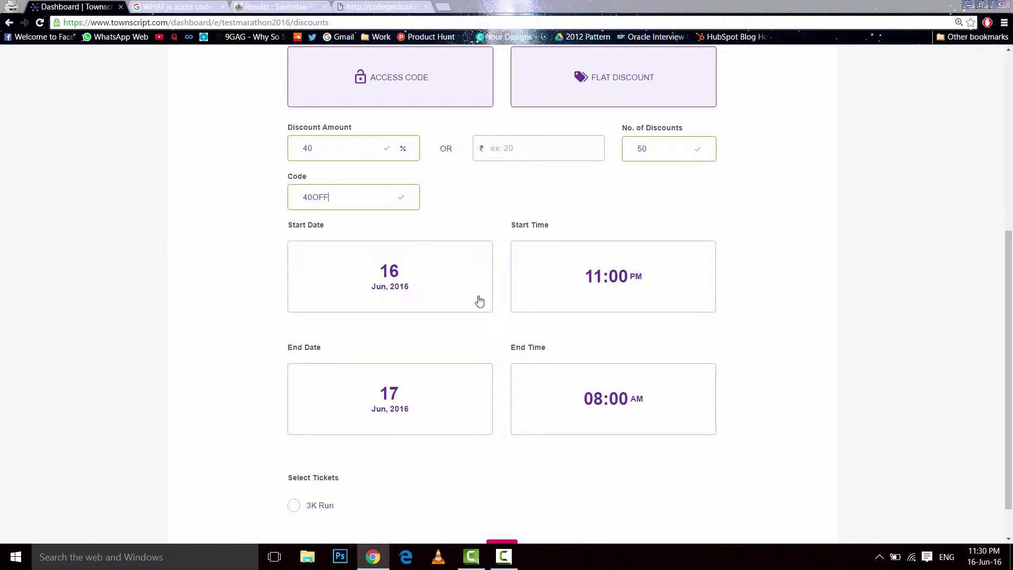
pyautogui.click(420, 423)
pyautogui.click(517, 333)
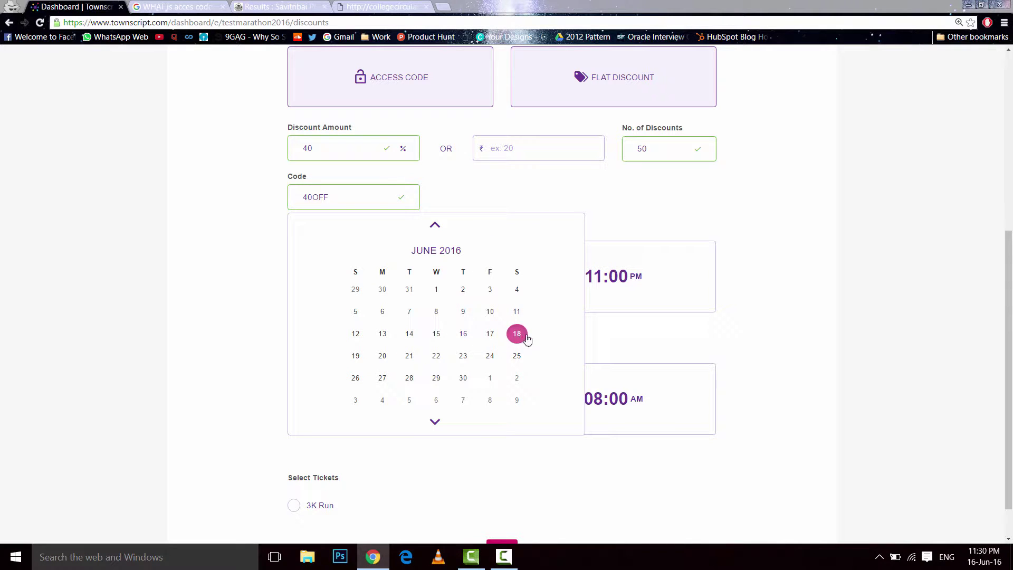
pyautogui.click(725, 333)
# - Apply the discount to the 3K Run ticket and save the 40OFF code
pyautogui.scroll(-1, 730, 333)
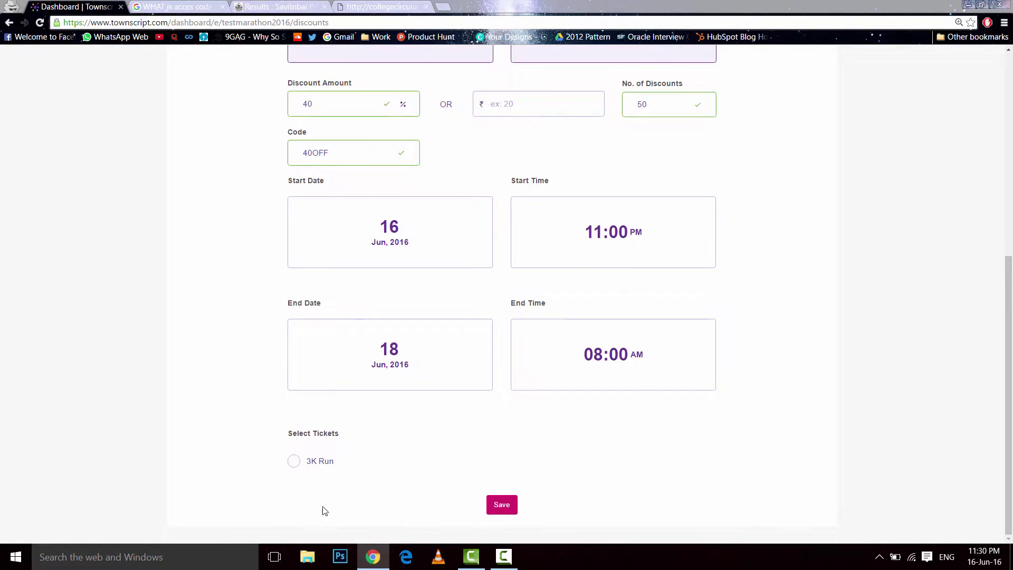
pyautogui.click(296, 463)
pyautogui.click(506, 506)
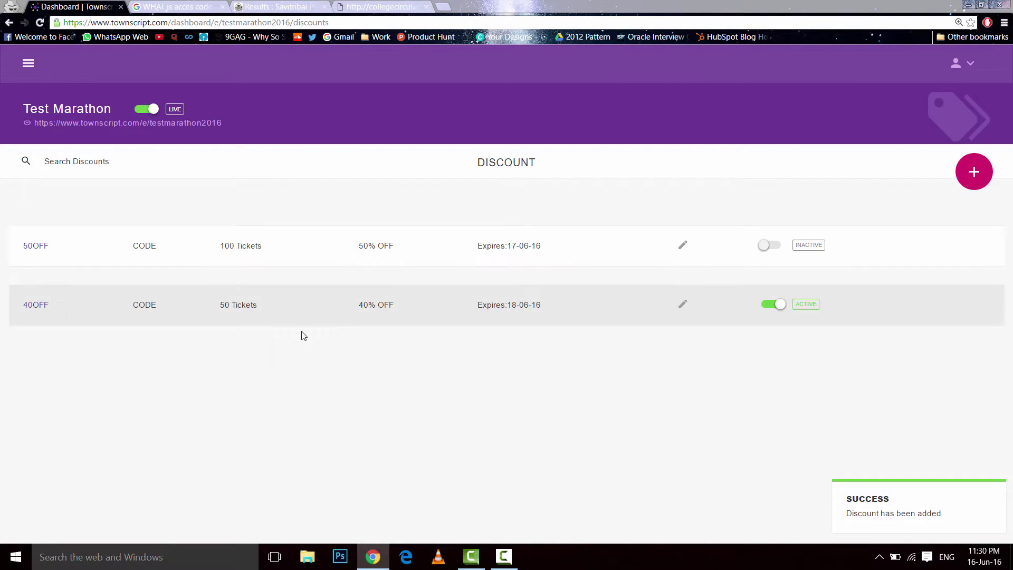
# - Start a group discount for quantity 5–10 at 60% off with 50 discounts
pyautogui.click(974, 171)
pyautogui.scroll(-3, 422, 336)
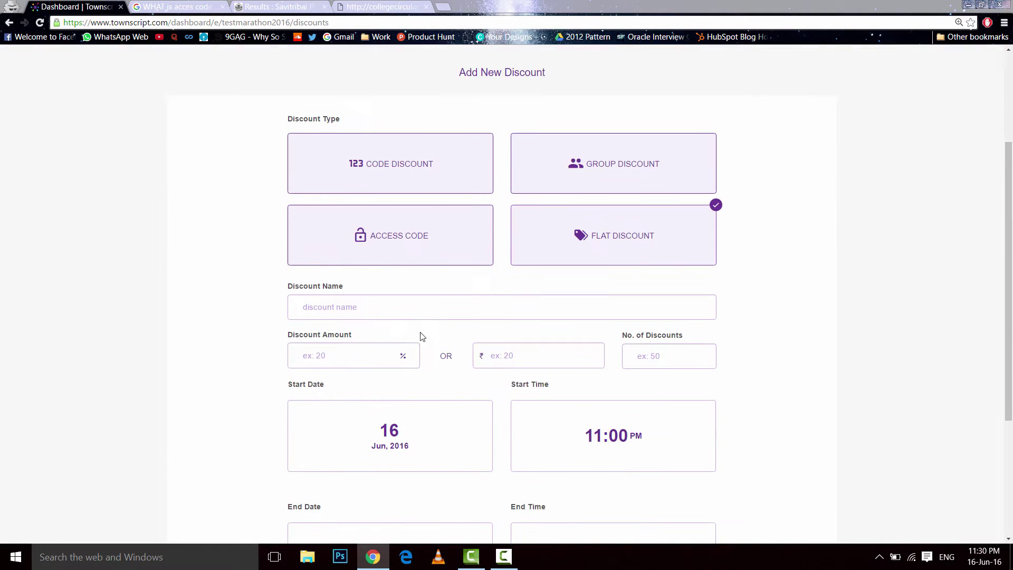
pyautogui.click(608, 169)
pyautogui.scroll(-3, 545, 301)
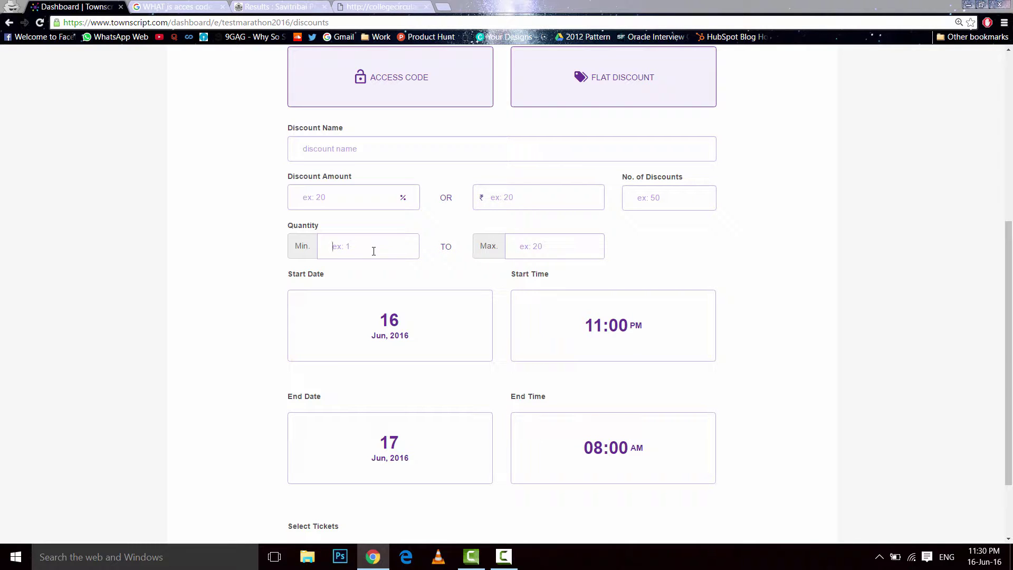
pyautogui.write('5')
pyautogui.write('1')
pyautogui.write('60')
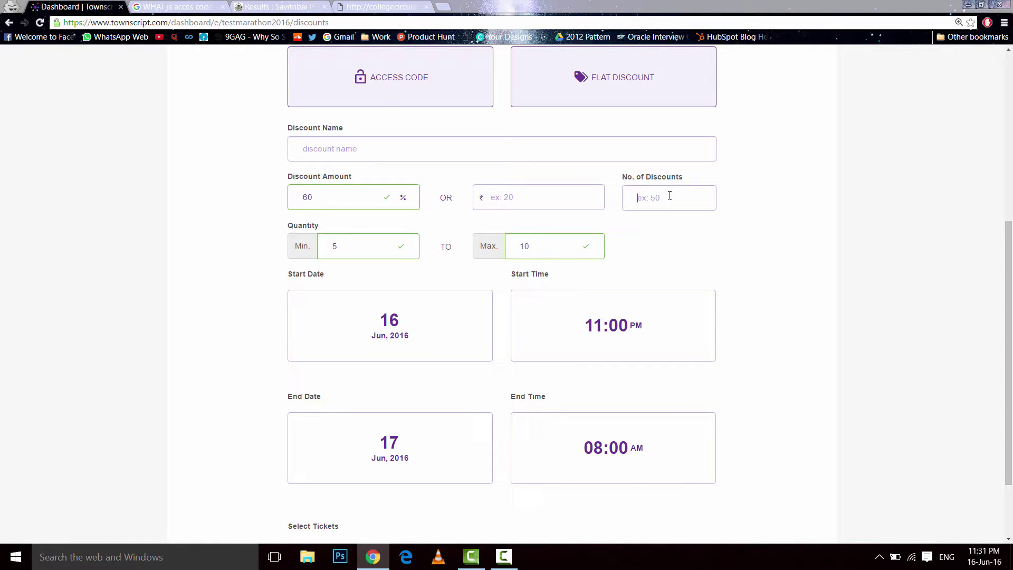
pyautogui.write('50')
# - Name the group discount 60OFF, end it 18 Jun 2016, and apply it to 3K Run
pyautogui.click(302, 140)
pyautogui.write('60OFF')
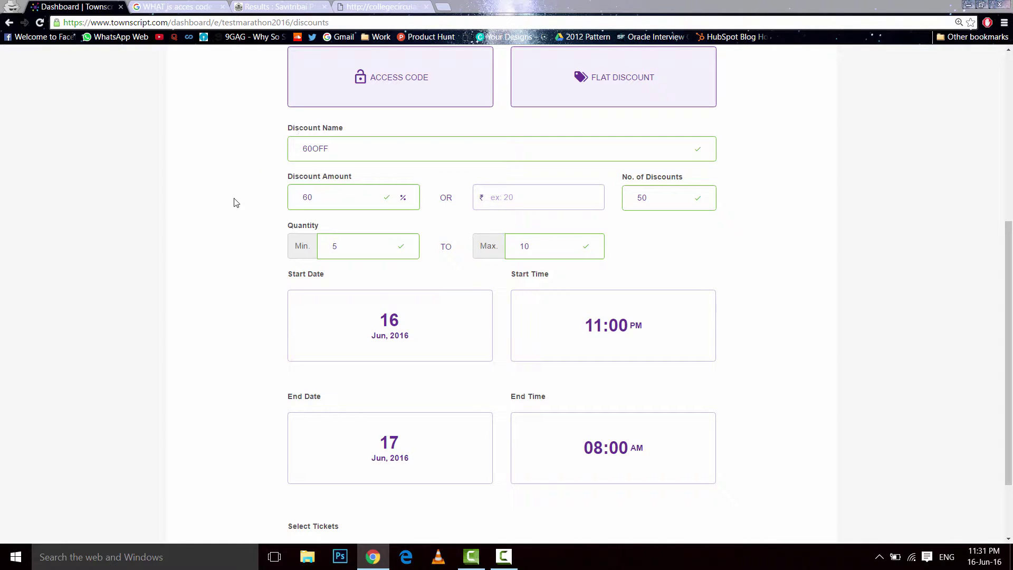
pyautogui.moveTo(371, 141); pyautogui.dragTo(245, 150)
pyautogui.scroll(-3, 199, 330)
pyautogui.click(390, 391)
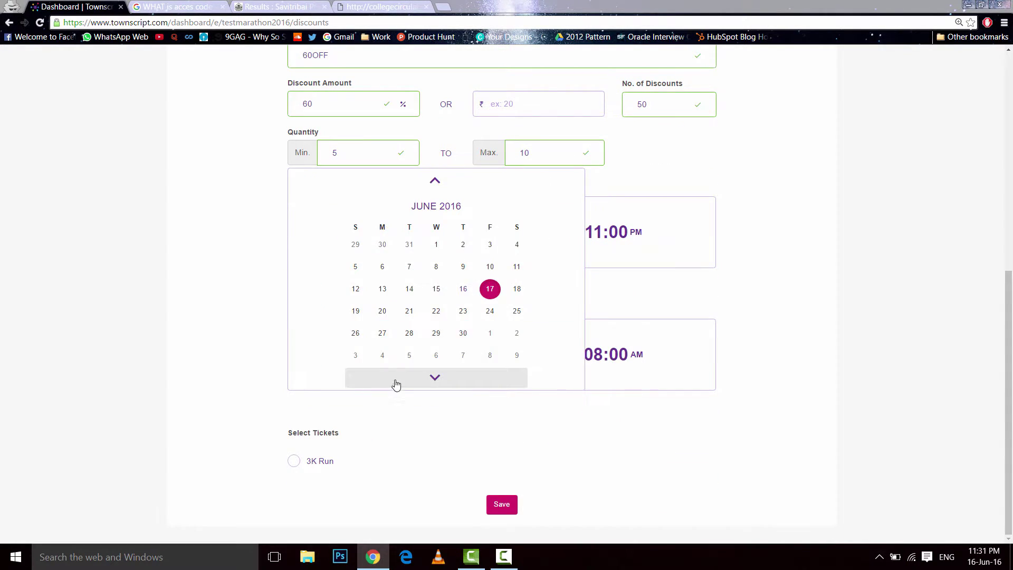
pyautogui.click(517, 291)
pyautogui.click(827, 272)
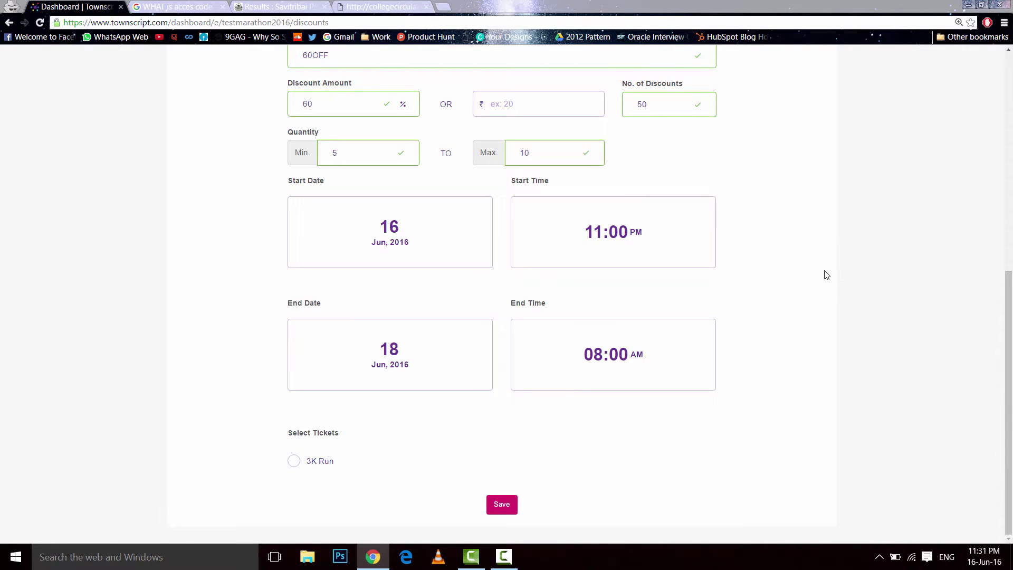
pyautogui.click(294, 462)
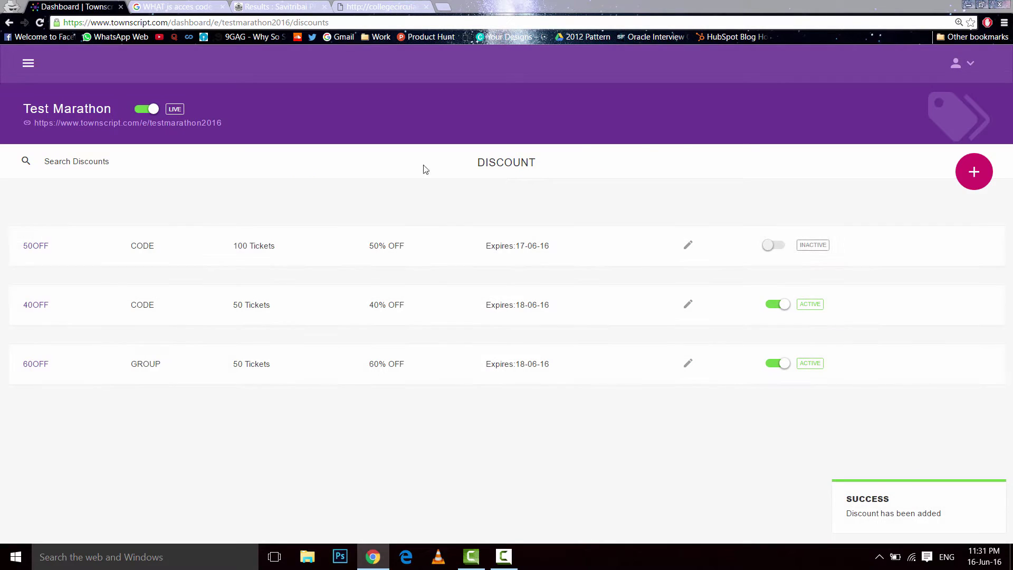
# - Start another new discount of the Access Code type
pyautogui.click(983, 170)
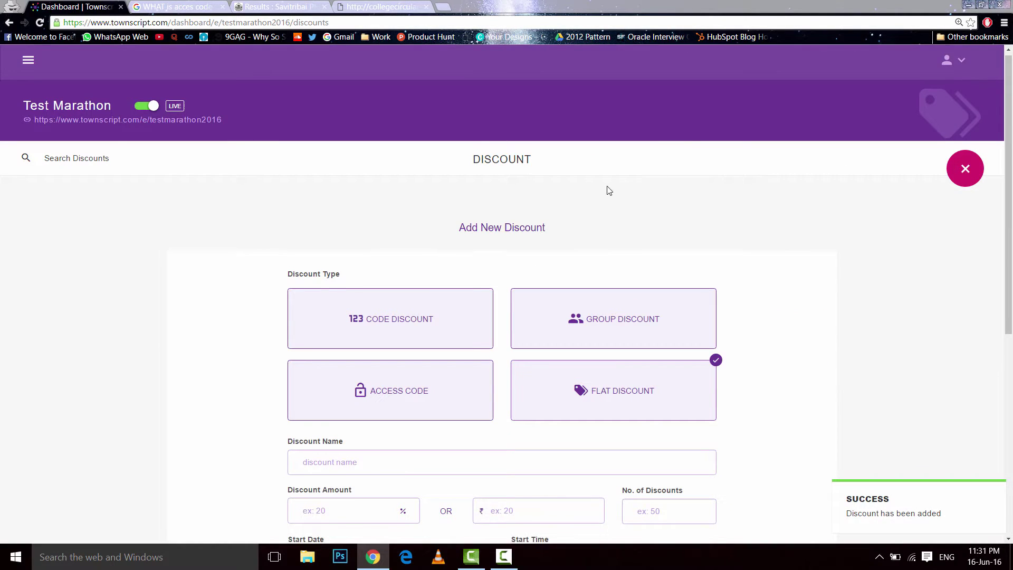
pyautogui.scroll(-2, 906, 276)
pyautogui.click(387, 306)
pyautogui.scroll(-2, 597, 306)
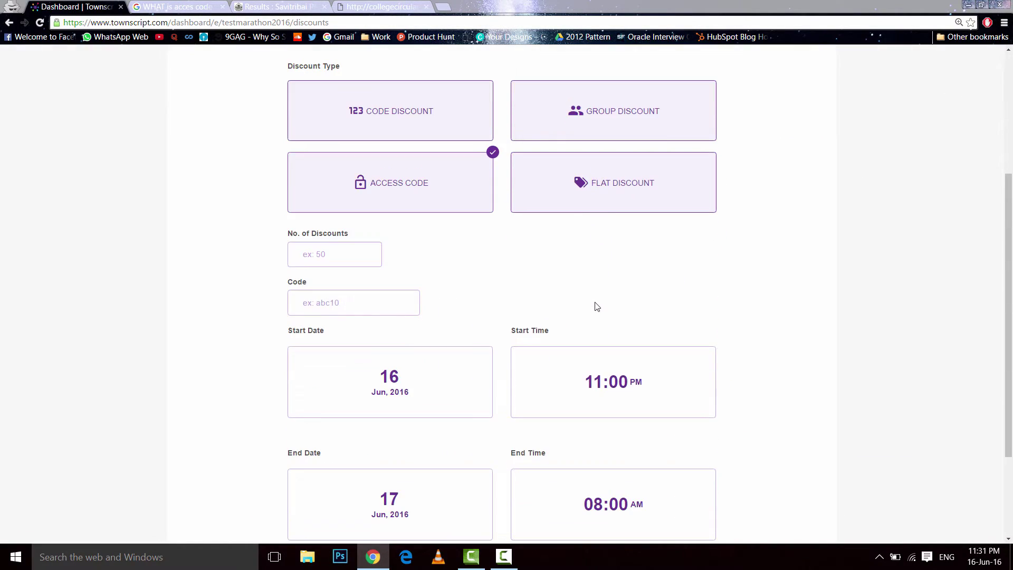
pyautogui.scroll(-2, 475, 285)
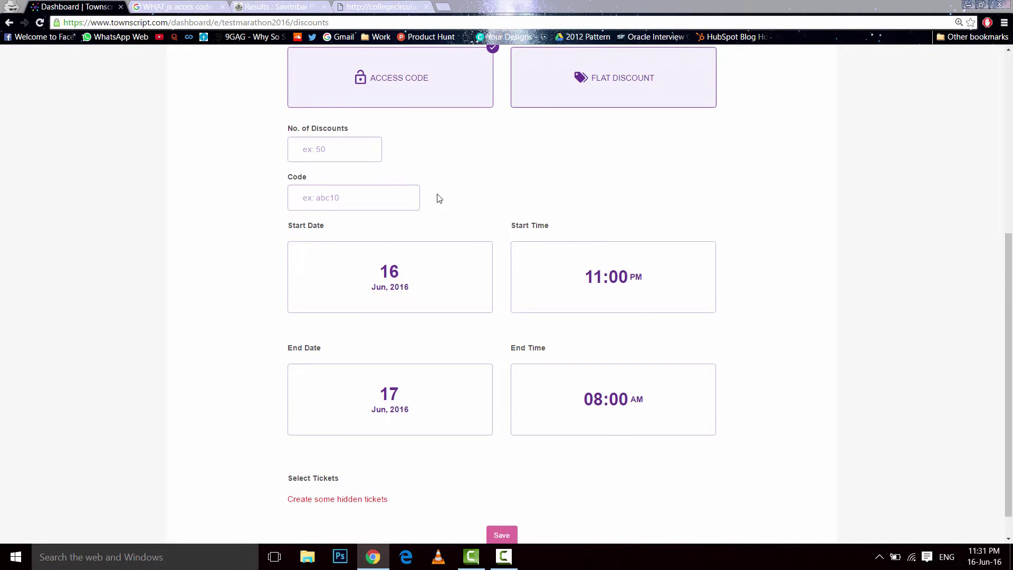
pyautogui.scroll(1, 438, 200)
pyautogui.scroll(-2, 549, 219)
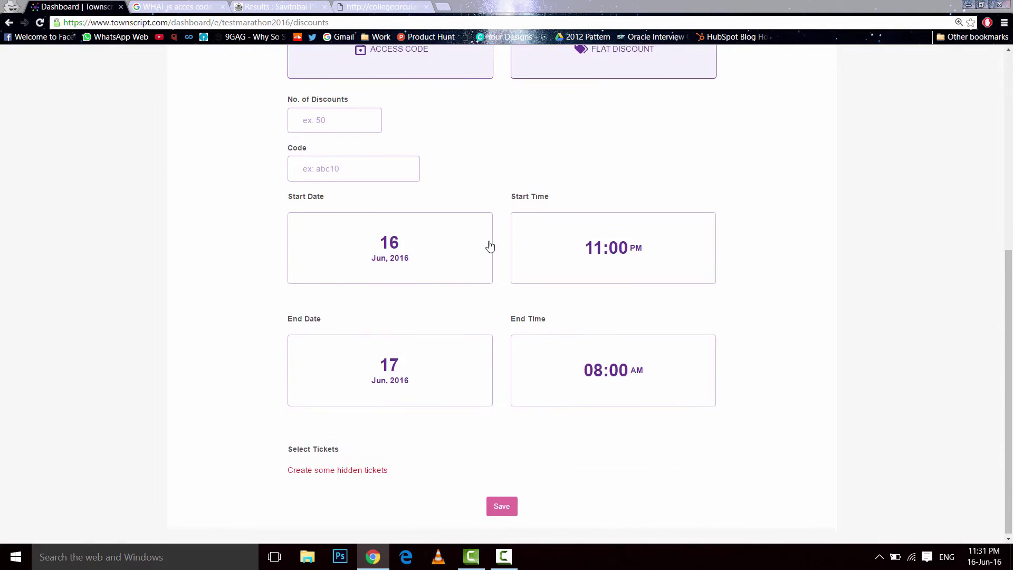
pyautogui.scroll(2, 488, 244)
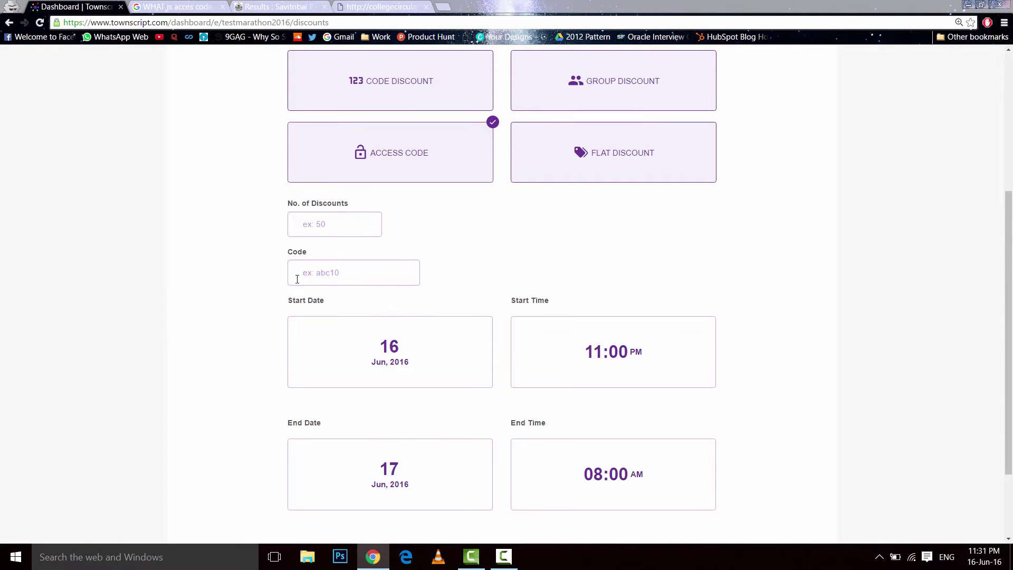
pyautogui.click(404, 278)
pyautogui.write('SPON1')
pyautogui.write('8')
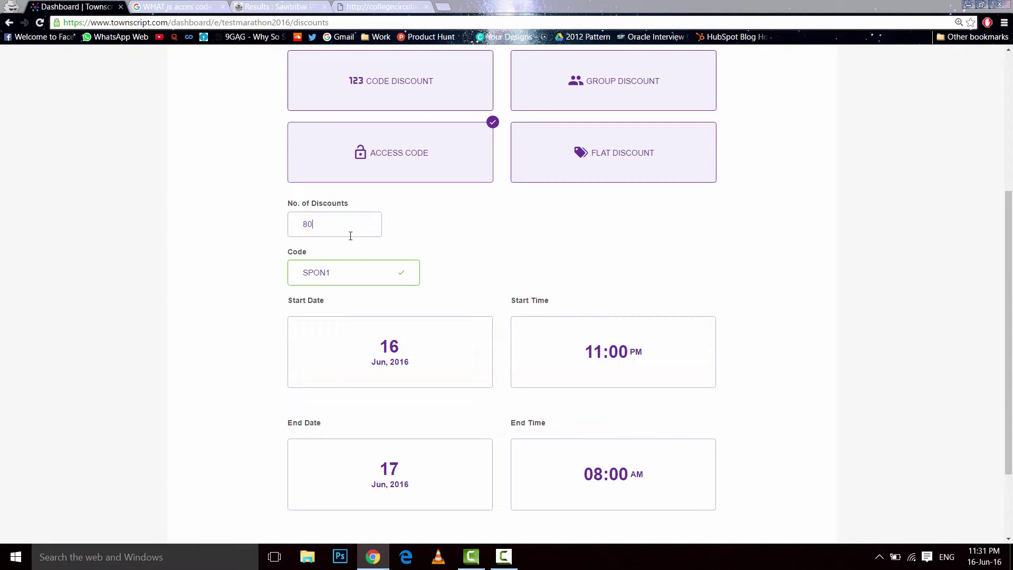
pyautogui.press('BackSpace')
pyautogui.press('BackSpace')
pyautogui.write('20')
pyautogui.scroll(-2, 349, 237)
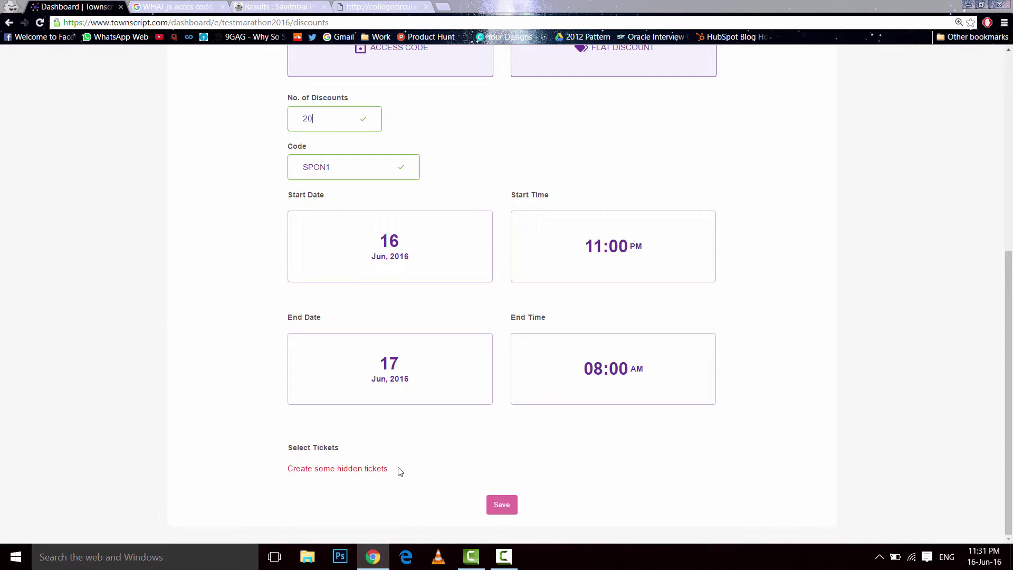
pyautogui.click(413, 381)
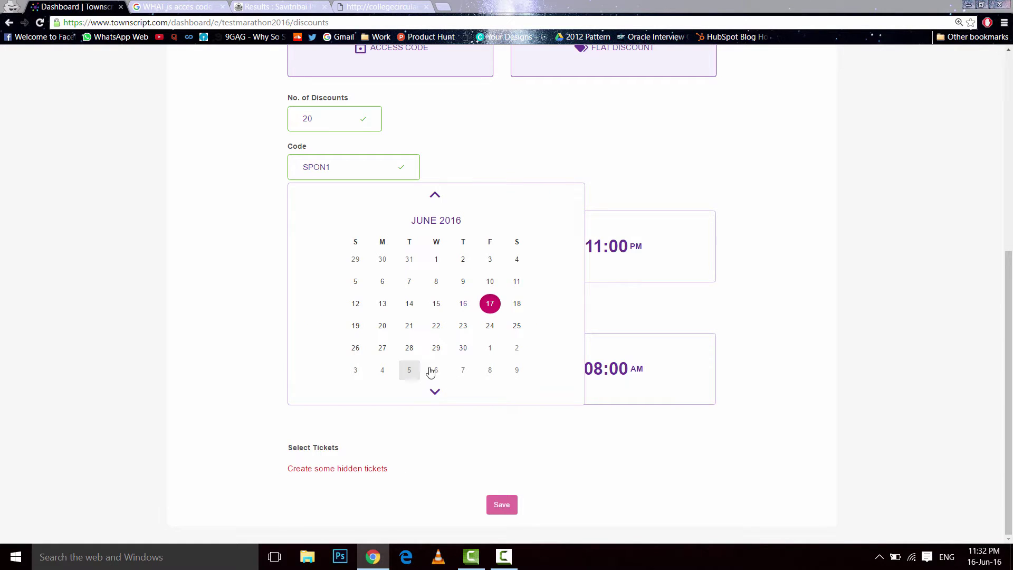
pyautogui.click(518, 311)
pyautogui.click(499, 438)
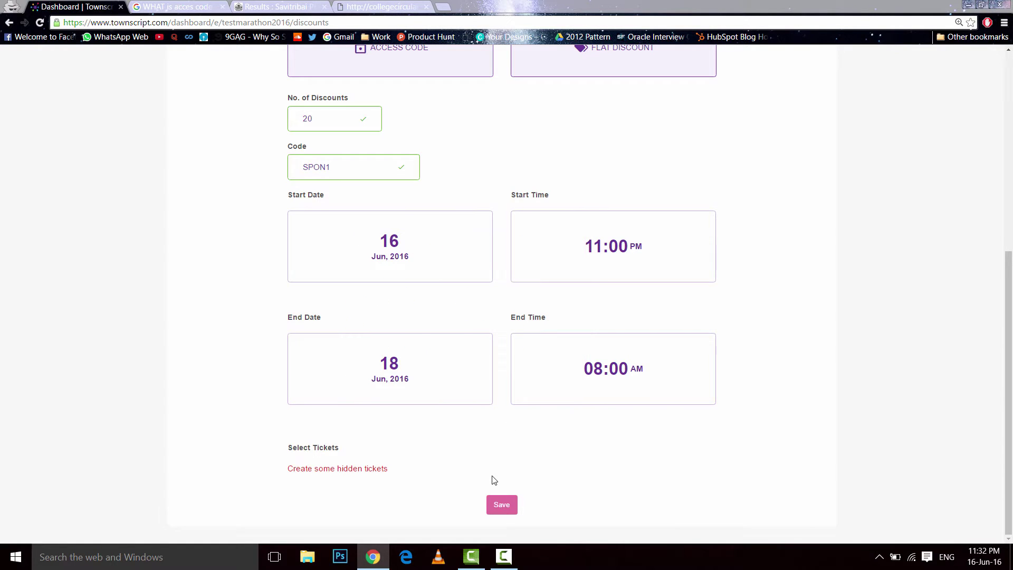
# - Try to save the access-code discount and review the form
pyautogui.click(504, 505)
pyautogui.moveTo(406, 479); pyautogui.dragTo(367, 470)
pyautogui.click(404, 470)
pyautogui.click(390, 472)
pyautogui.scroll(5, 362, 466)
pyautogui.scroll(-5, 357, 468)
pyautogui.scroll(4, 345, 468)
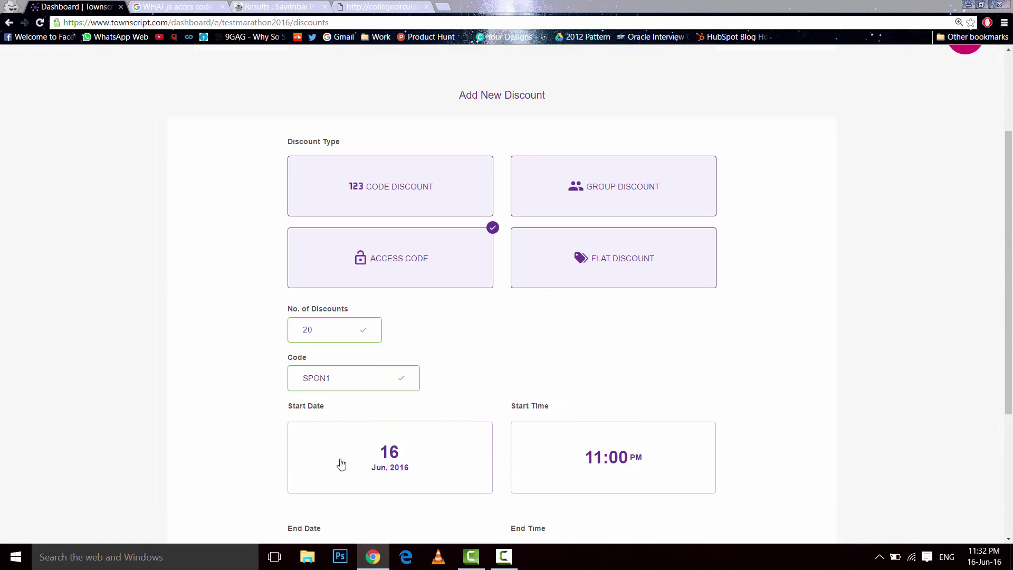
pyautogui.scroll(3, 579, 417)
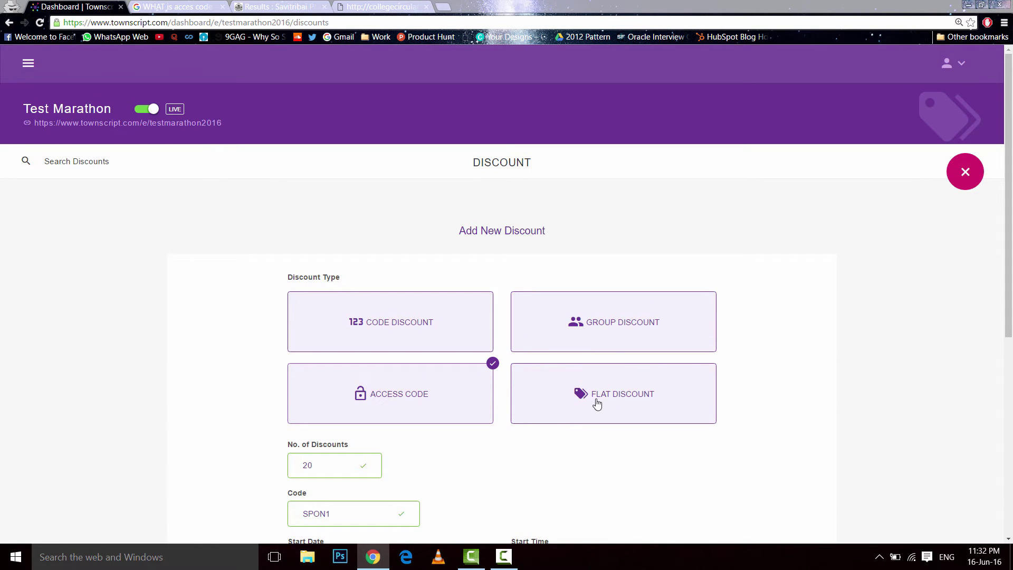
# - Switch to a flat discount named EARLY BIRD at 50% off
pyautogui.click(580, 417)
pyautogui.scroll(-3, 827, 323)
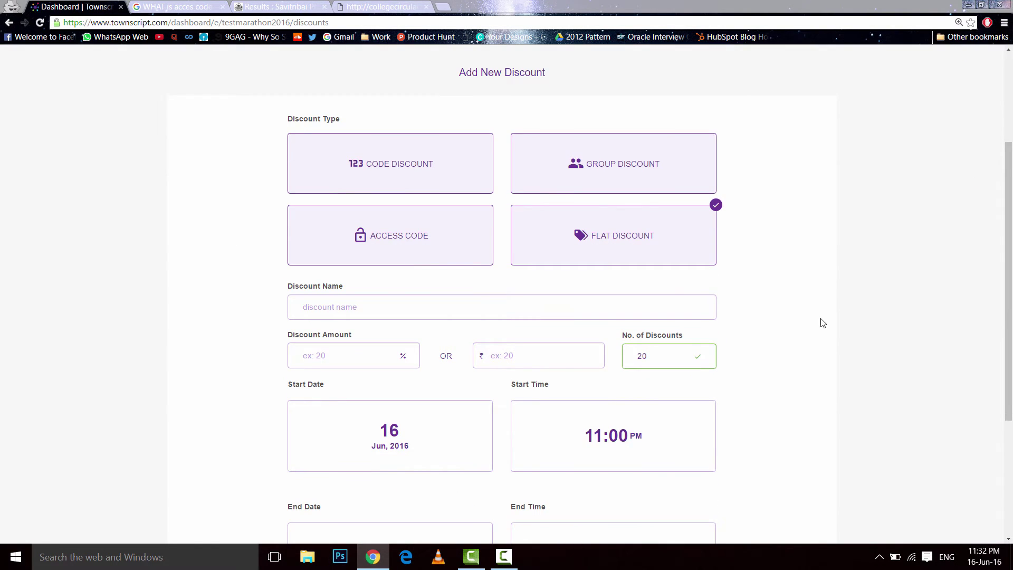
pyautogui.scroll(-2, 681, 317)
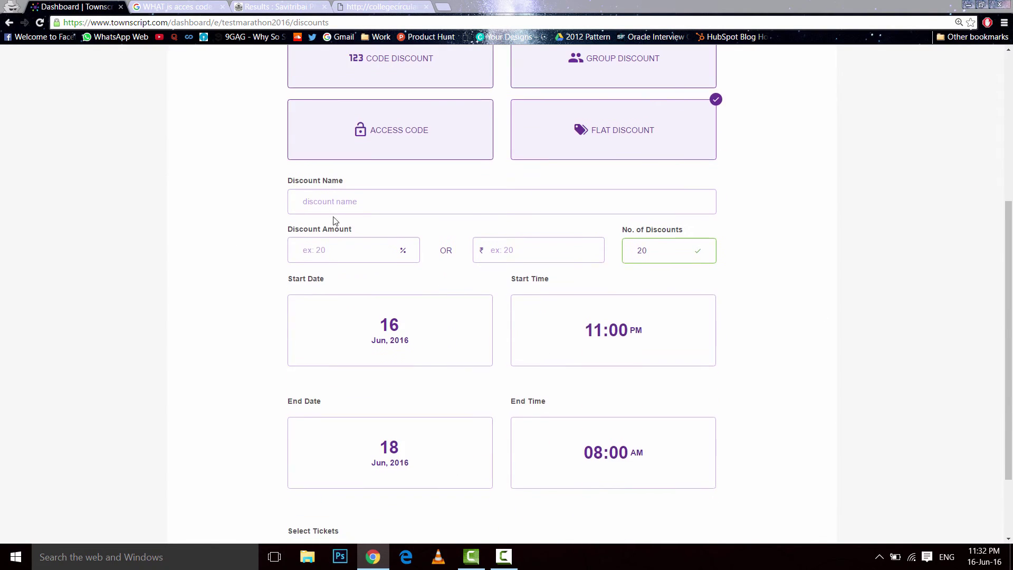
pyautogui.click(353, 198)
pyautogui.write('EAR')
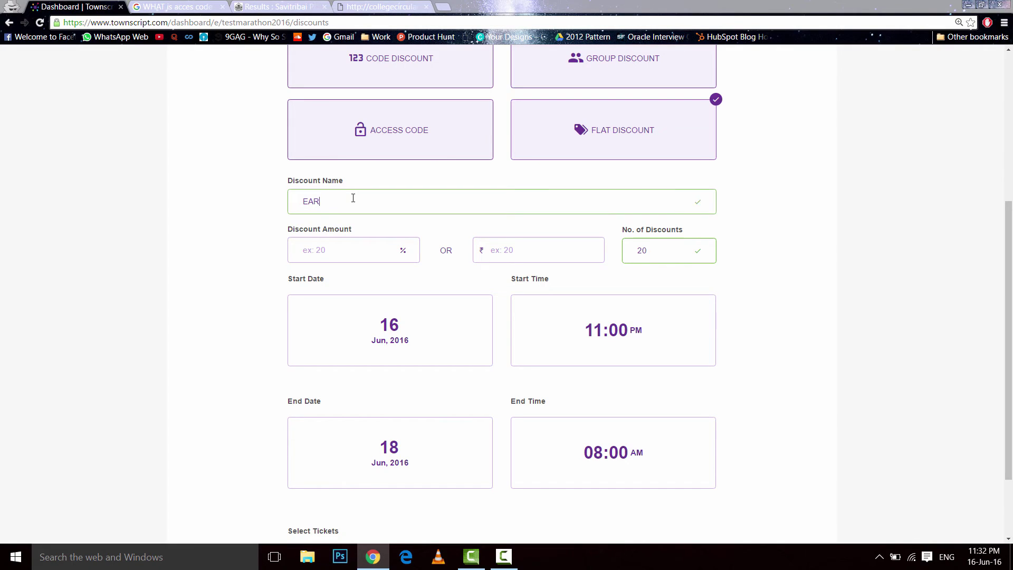
pyautogui.write('LY BIRD')
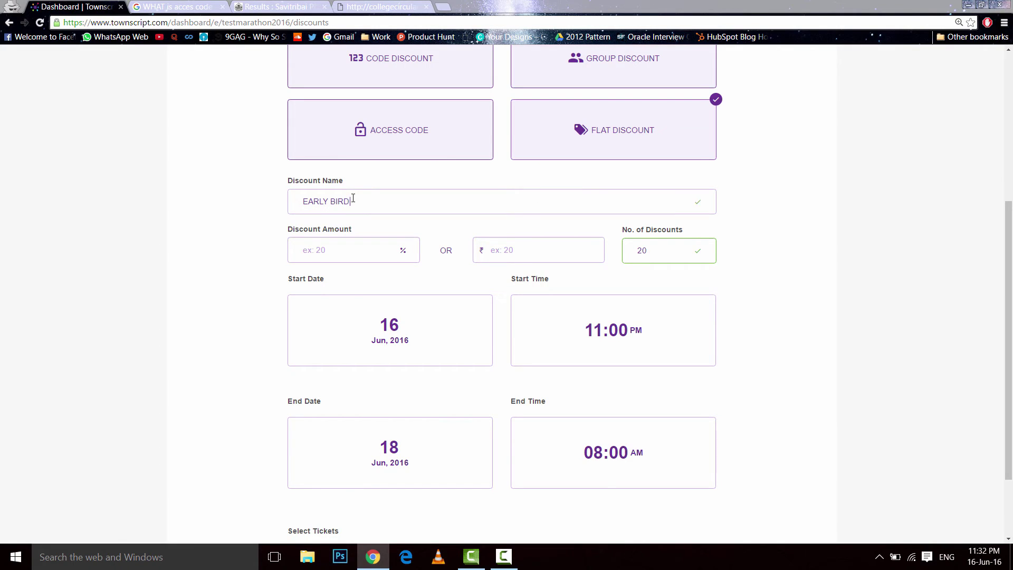
pyautogui.write('50')
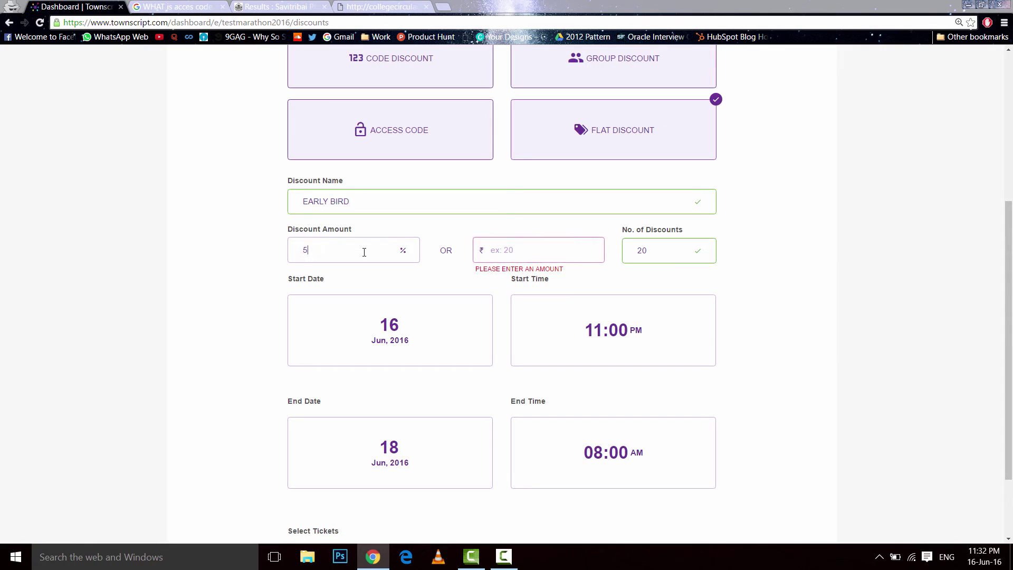
pyautogui.click(437, 280)
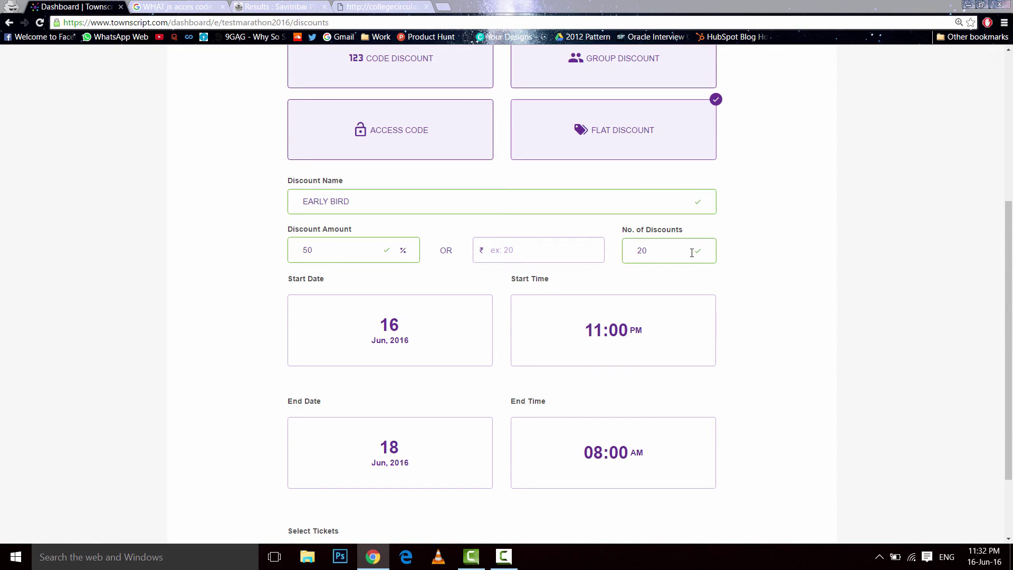
# - Set the EARLY BIRD end date to 18 Jun 2016, apply it to 3K Run, and save
pyautogui.scroll(-3, 371, 429)
pyautogui.click(413, 348)
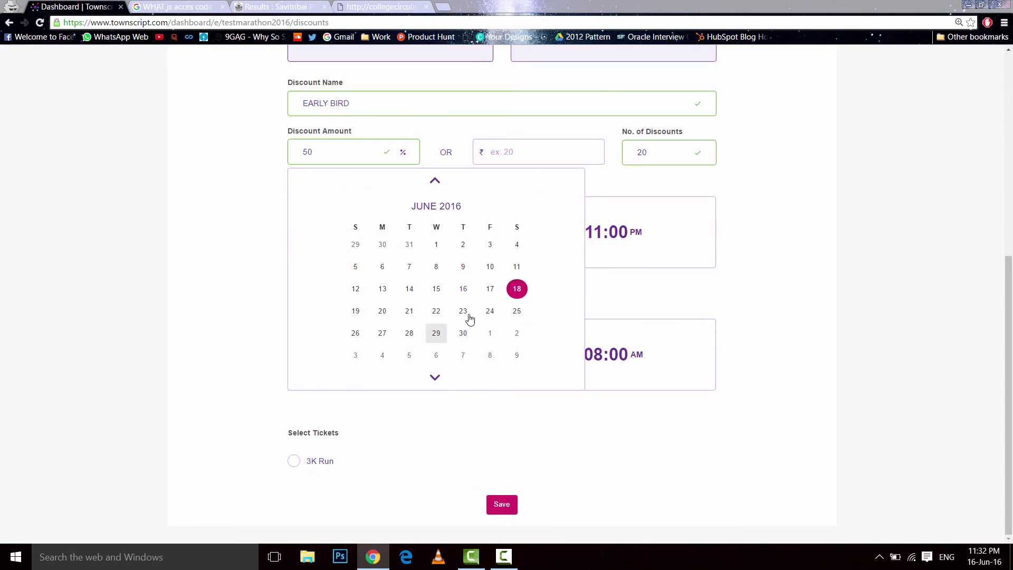
pyautogui.click(356, 313)
pyautogui.click(319, 483)
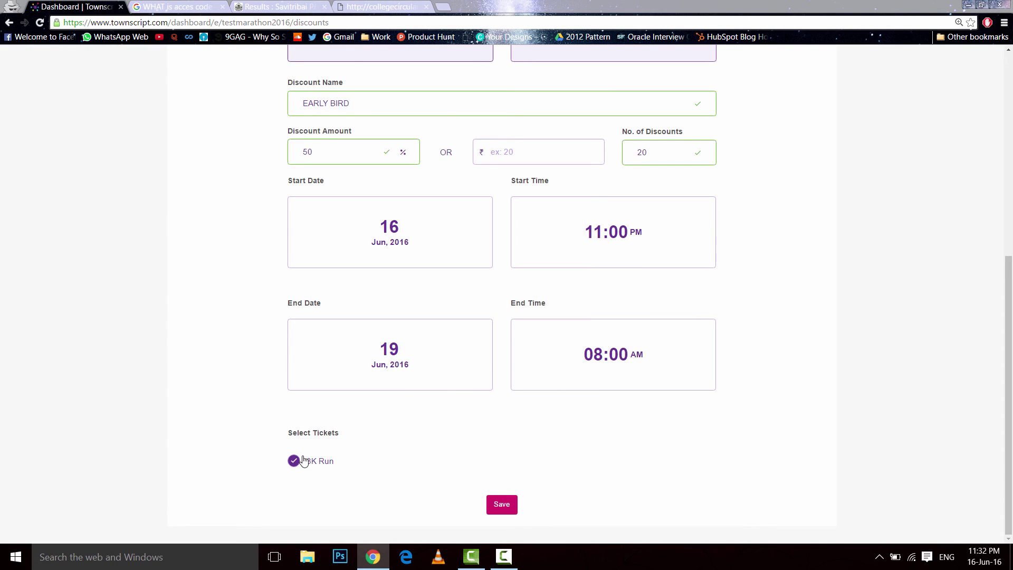
pyautogui.click(462, 362)
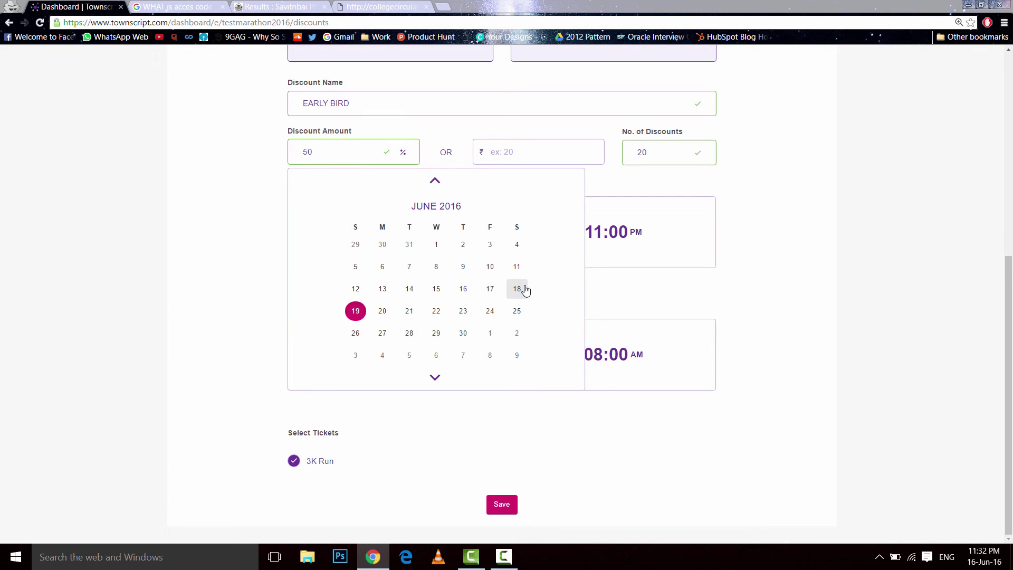
pyautogui.click(517, 289)
pyautogui.click(577, 468)
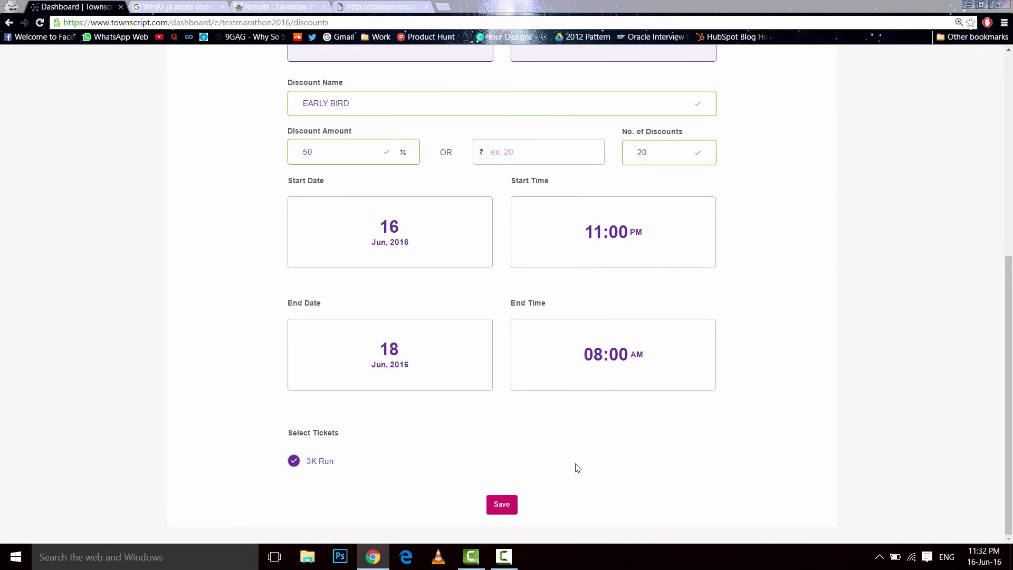
pyautogui.click(504, 508)
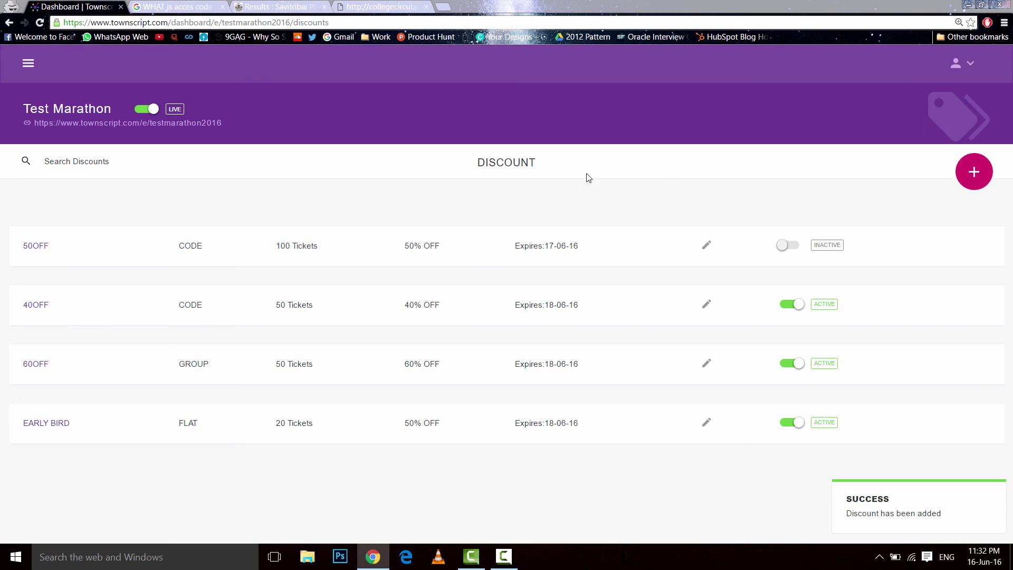